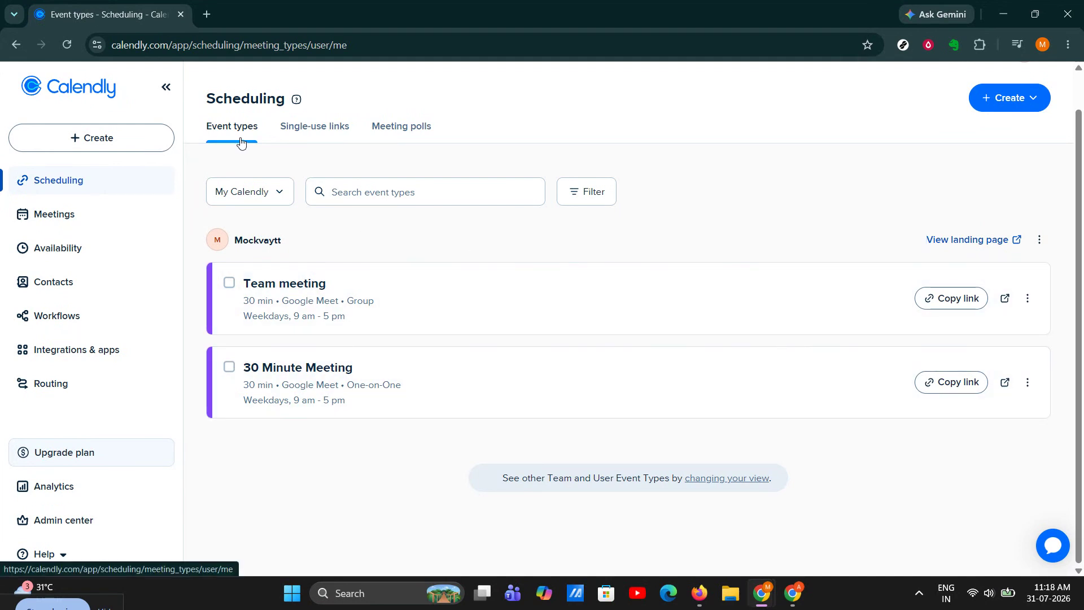
{"action": "left_click", "coordinate": [229, 142]}
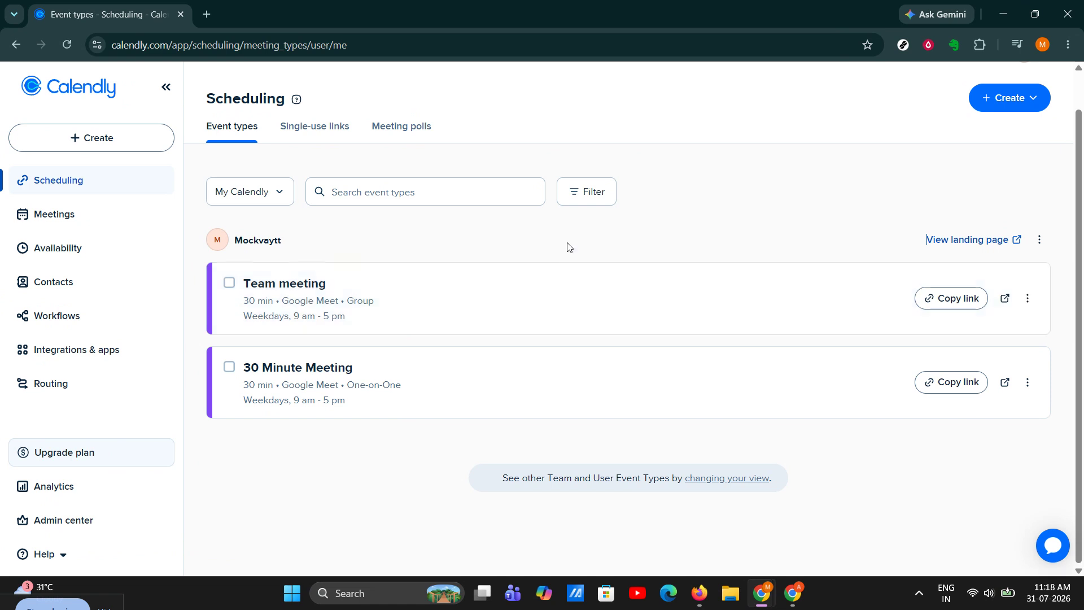
{"action": "left_click", "coordinate": [1018, 108]}
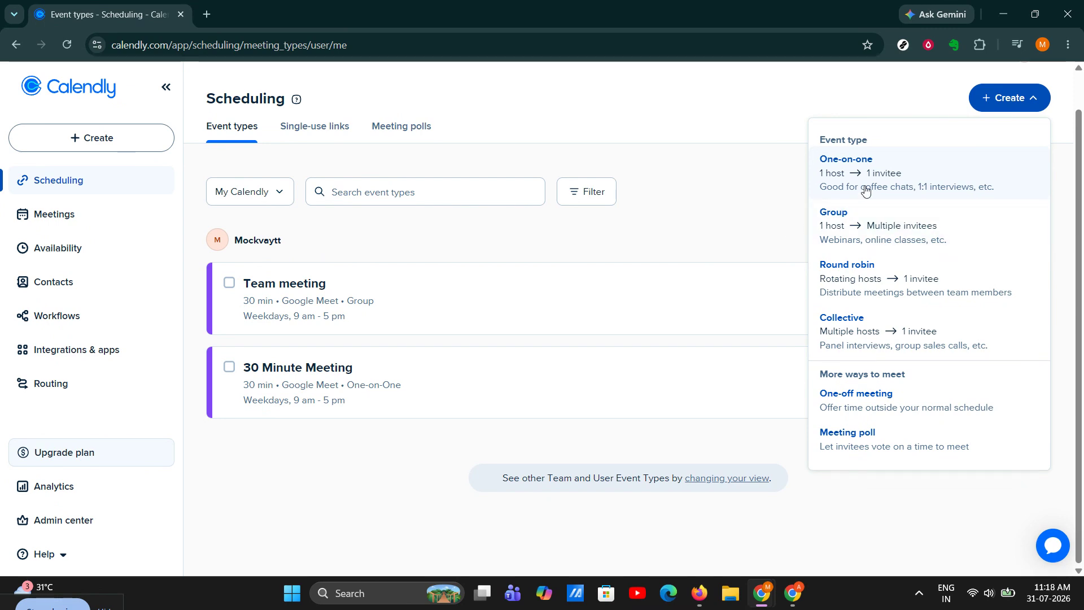
{"action": "left_click", "coordinate": [932, 178]}
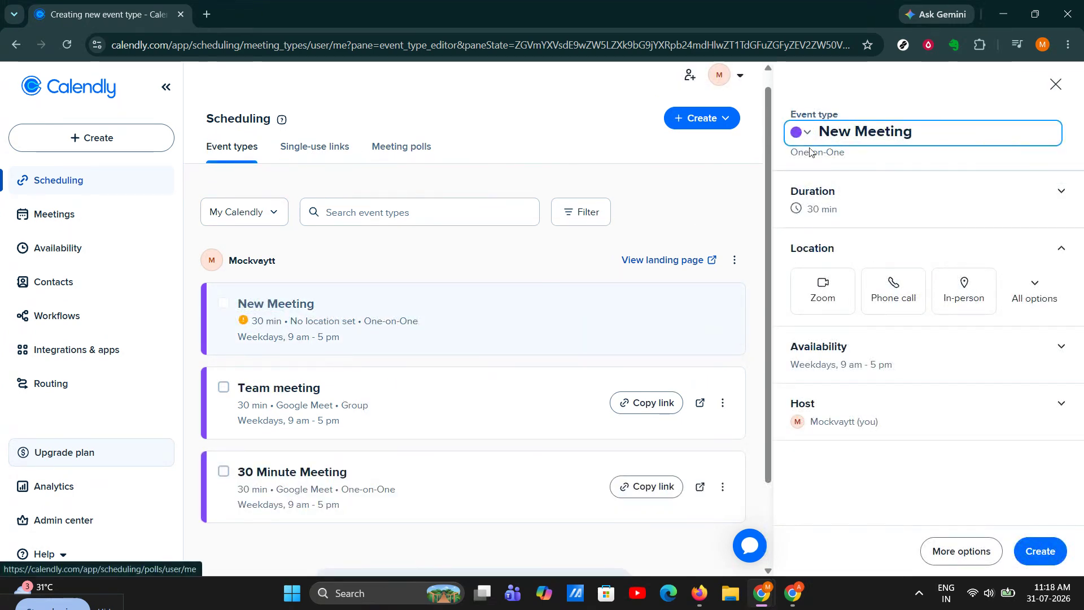
{"action": "left_click", "coordinate": [1060, 90]}
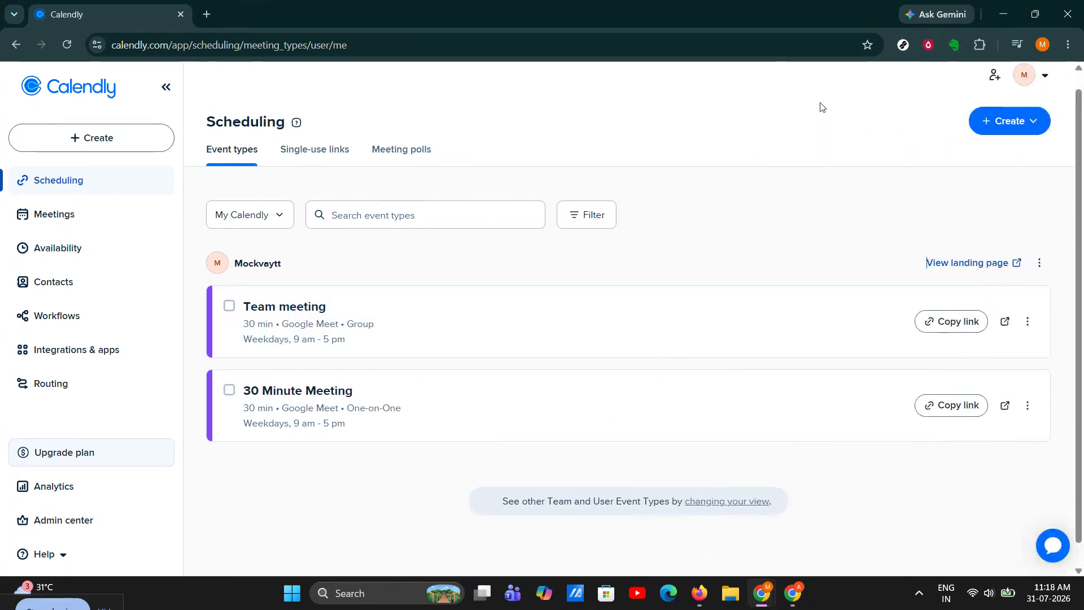
Step: Start a new one-on-one event type with the name New Meeting
{"action": "left_click", "coordinate": [992, 120]}
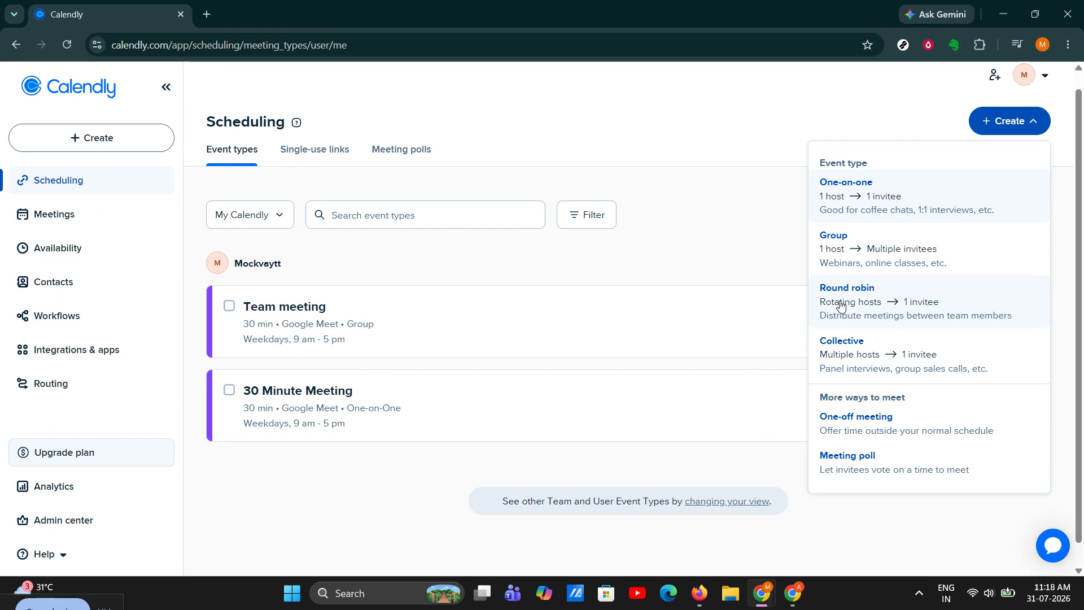
{"action": "left_click", "coordinate": [900, 198]}
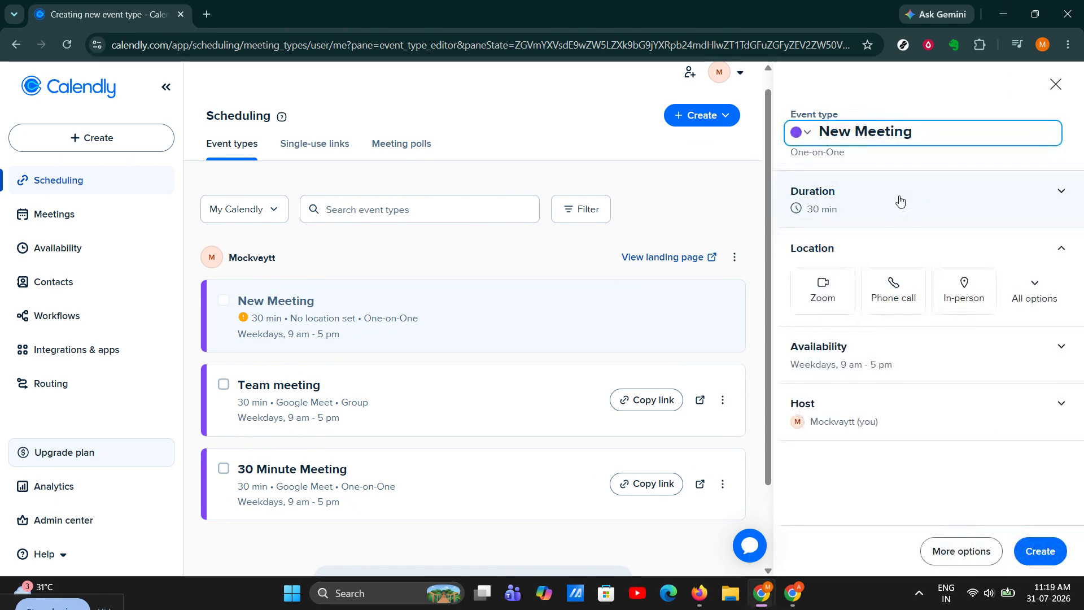
{"action": "triple_click", "coordinate": [908, 131]}
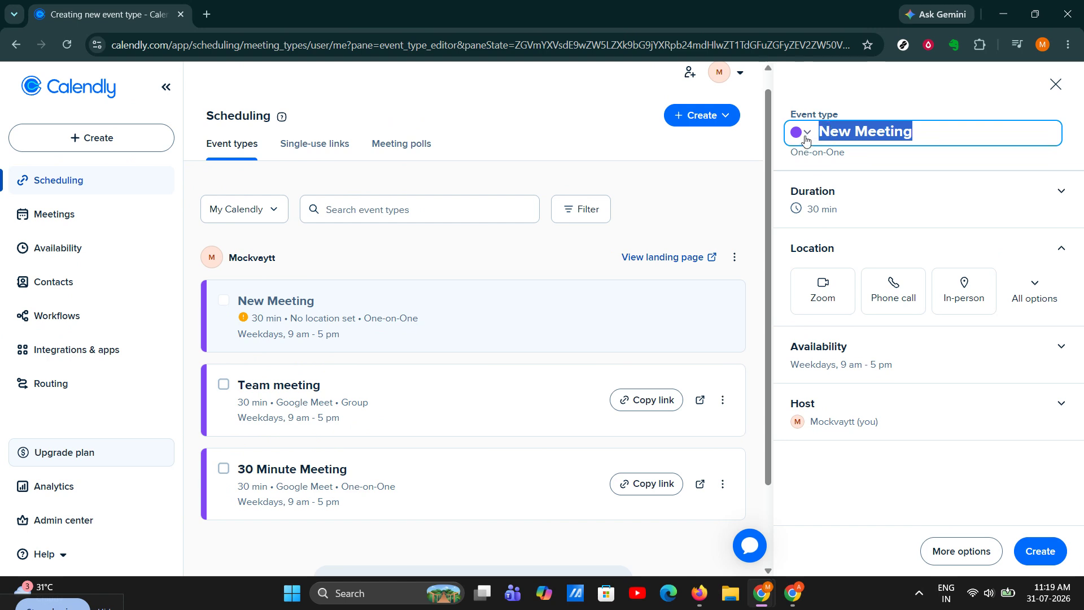
{"action": "left_click", "coordinate": [913, 141]}
Step: Set the new event type's duration to 15 min and its location to Google Meet
{"action": "left_click", "coordinate": [818, 210]}
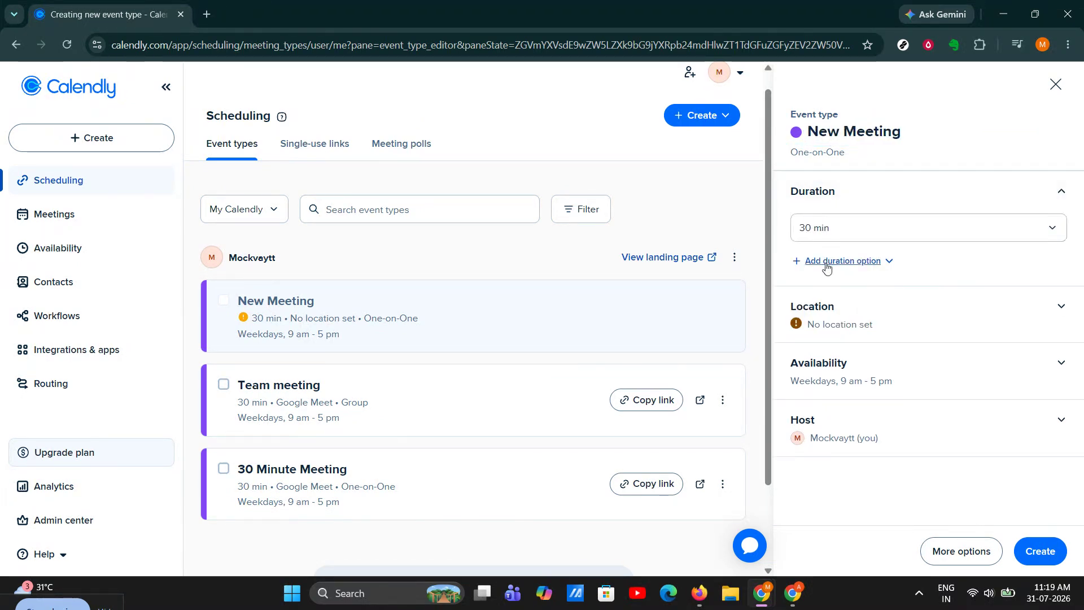
{"action": "left_click", "coordinate": [825, 236]}
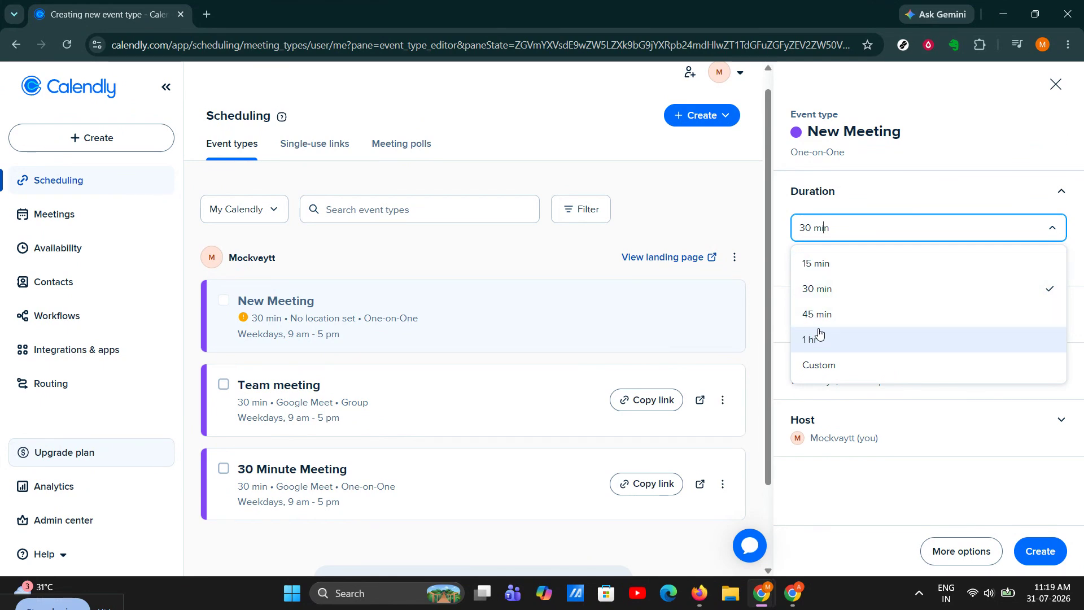
{"action": "left_click", "coordinate": [815, 263]}
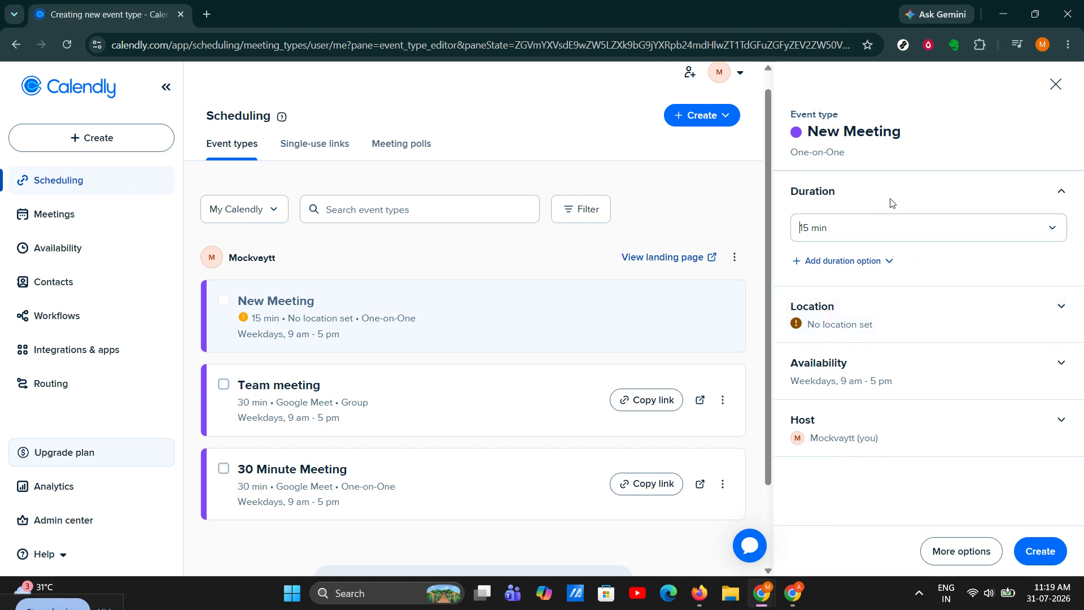
{"action": "left_click", "coordinate": [871, 320]}
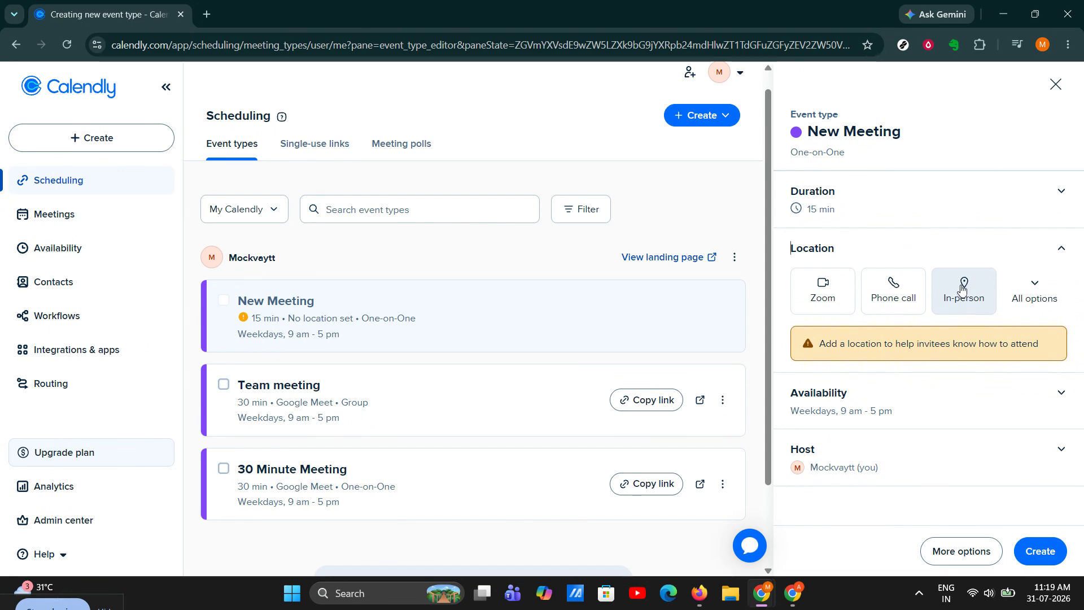
{"action": "left_click", "coordinate": [1034, 291]}
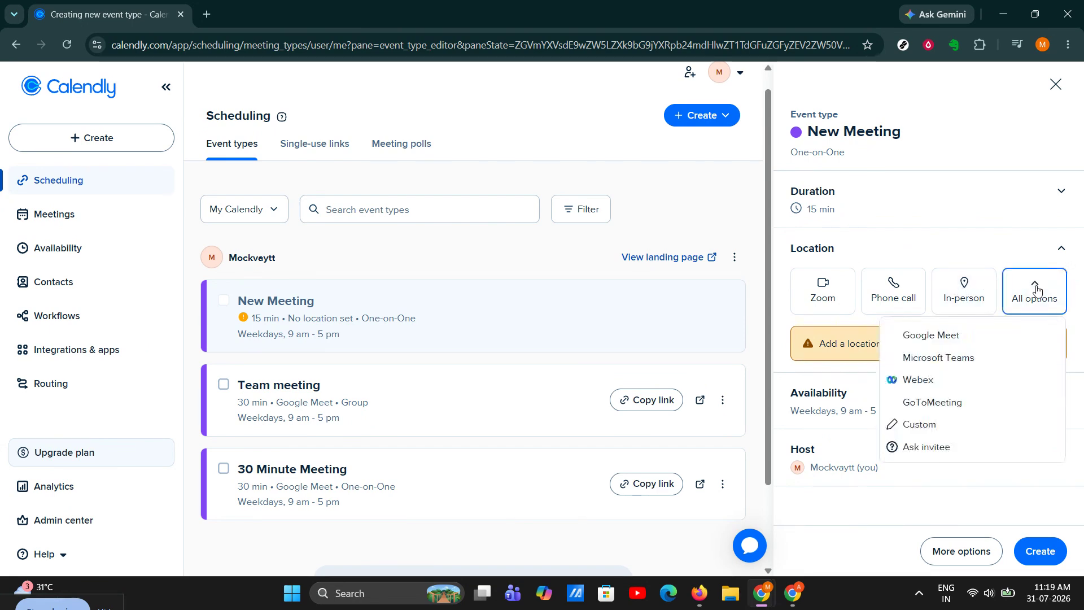
{"action": "left_click", "coordinate": [929, 345]}
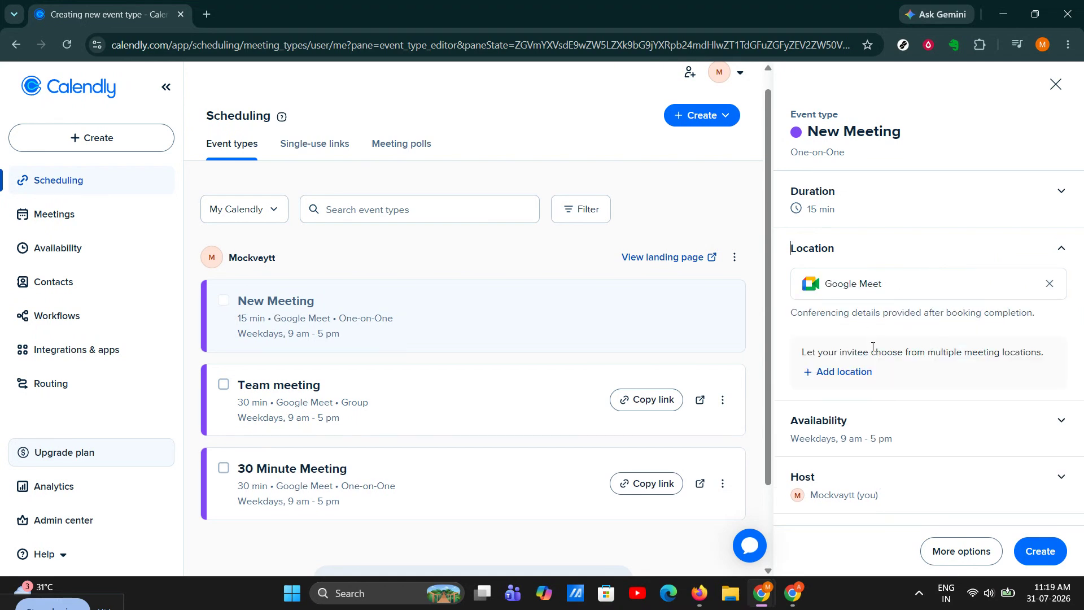
Step: Open the default working hours schedule of the new event type for editing in list view
{"action": "left_click", "coordinate": [930, 425]}
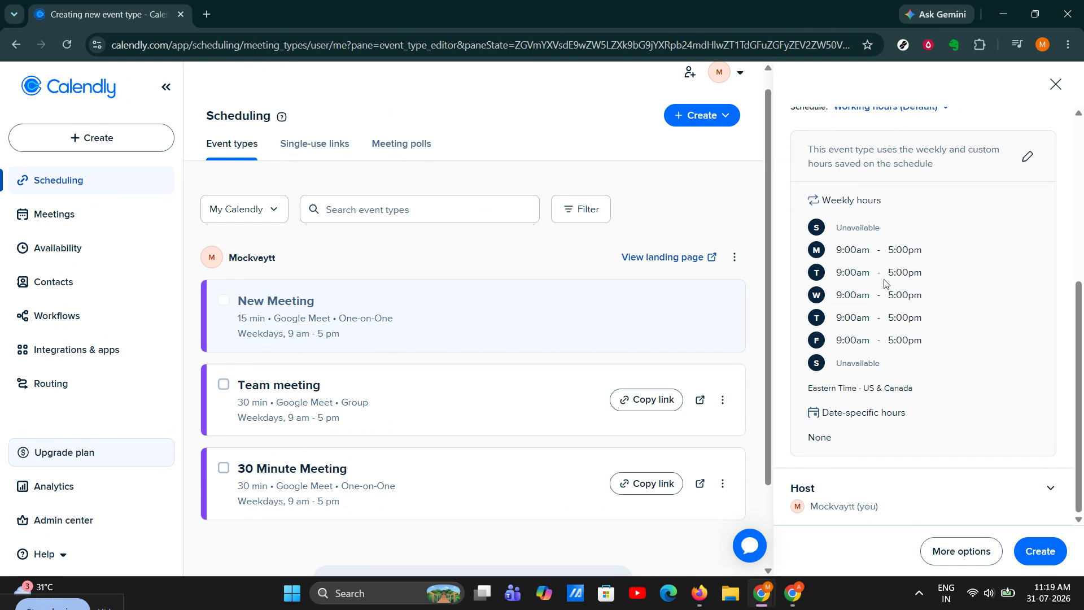
{"action": "left_click", "coordinate": [1024, 158]}
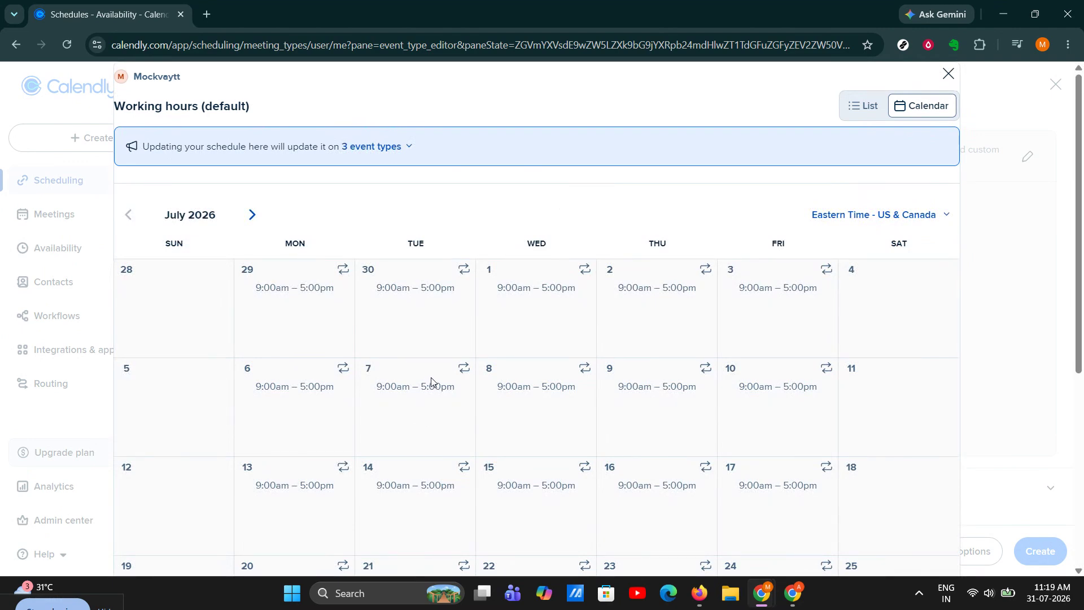
{"action": "left_click", "coordinate": [863, 106]}
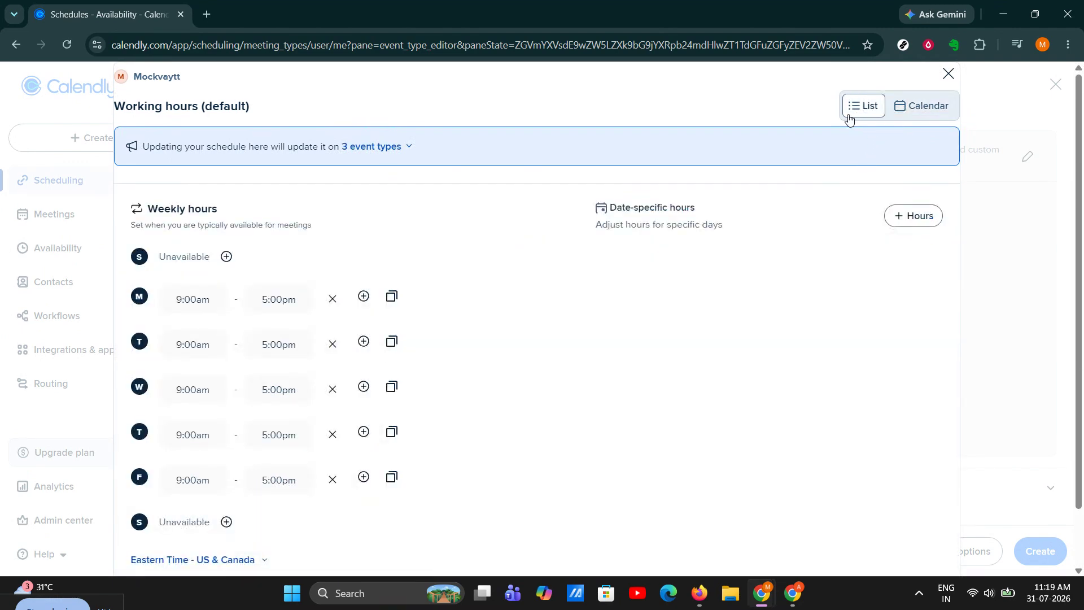
{"action": "scroll", "coordinate": [429, 283], "scroll_direction": "down", "scroll_amount": 2}
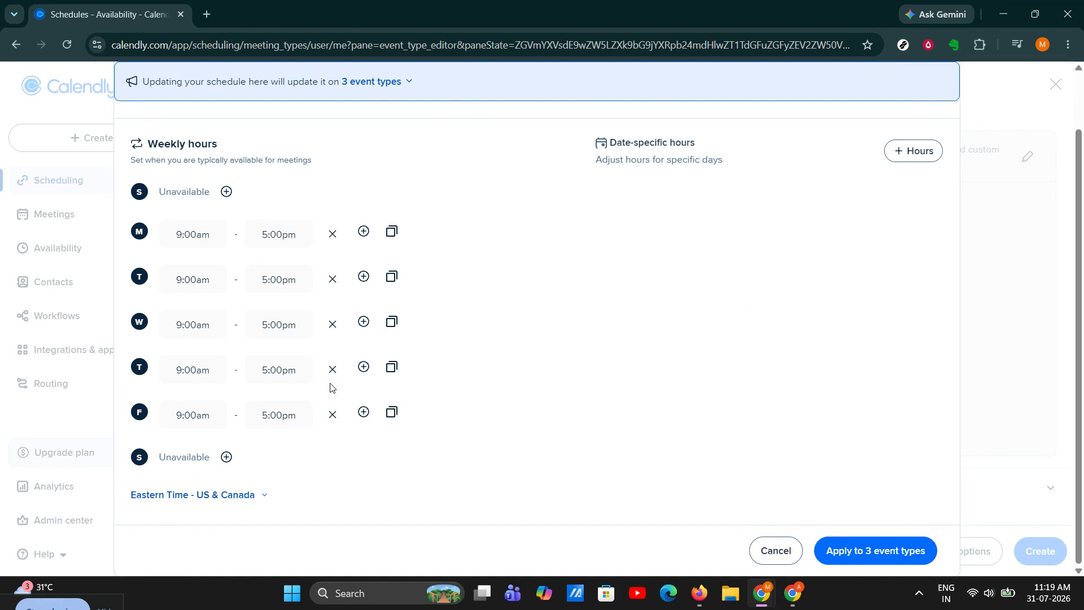
Step: Set Thursday's start time to 12:00am in the weekly hours
{"action": "left_click", "coordinate": [212, 370]}
{"action": "type", "text": "10"}
{"action": "left_click", "coordinate": [191, 371]}
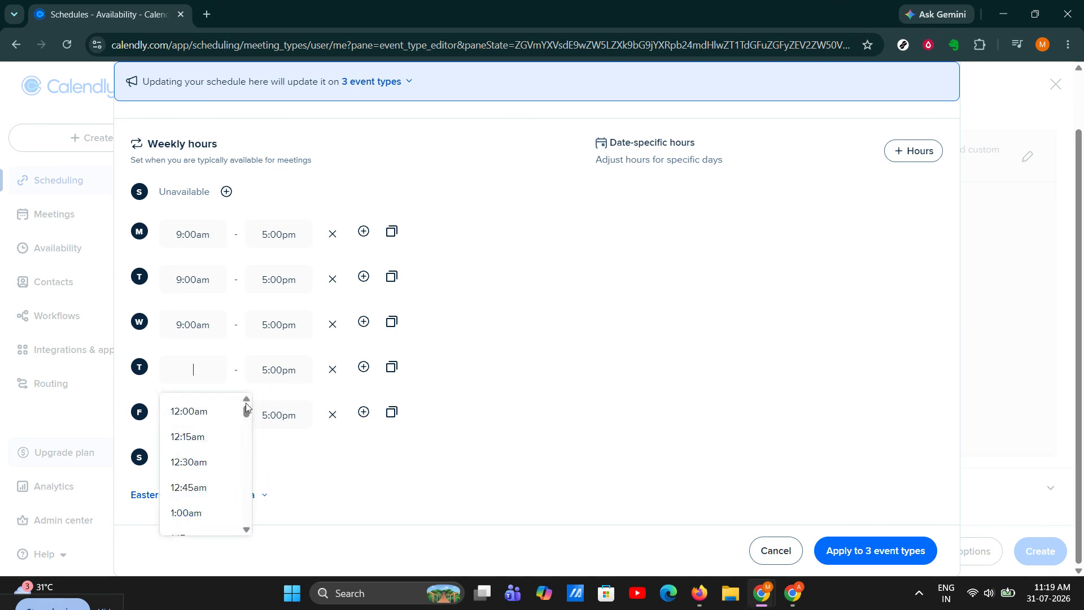
{"action": "scroll", "coordinate": [211, 442], "scroll_direction": "down", "scroll_amount": 3}
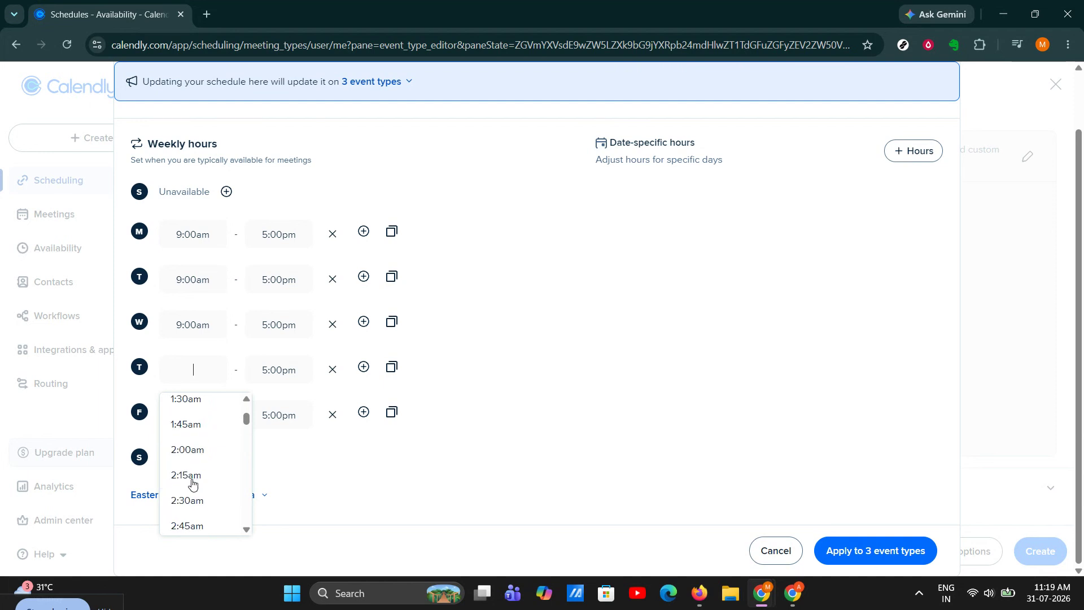
{"action": "scroll", "coordinate": [192, 482], "scroll_direction": "up", "scroll_amount": 3}
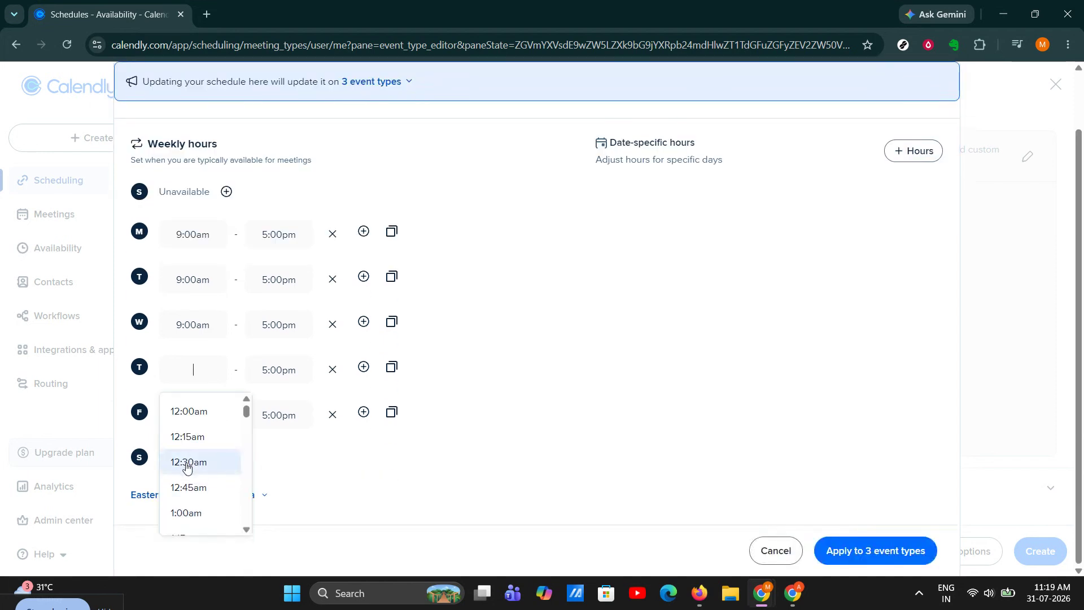
{"action": "scroll", "coordinate": [192, 471], "scroll_direction": "down", "scroll_amount": 13}
{"action": "scroll", "coordinate": [207, 489], "scroll_direction": "up", "scroll_amount": 7}
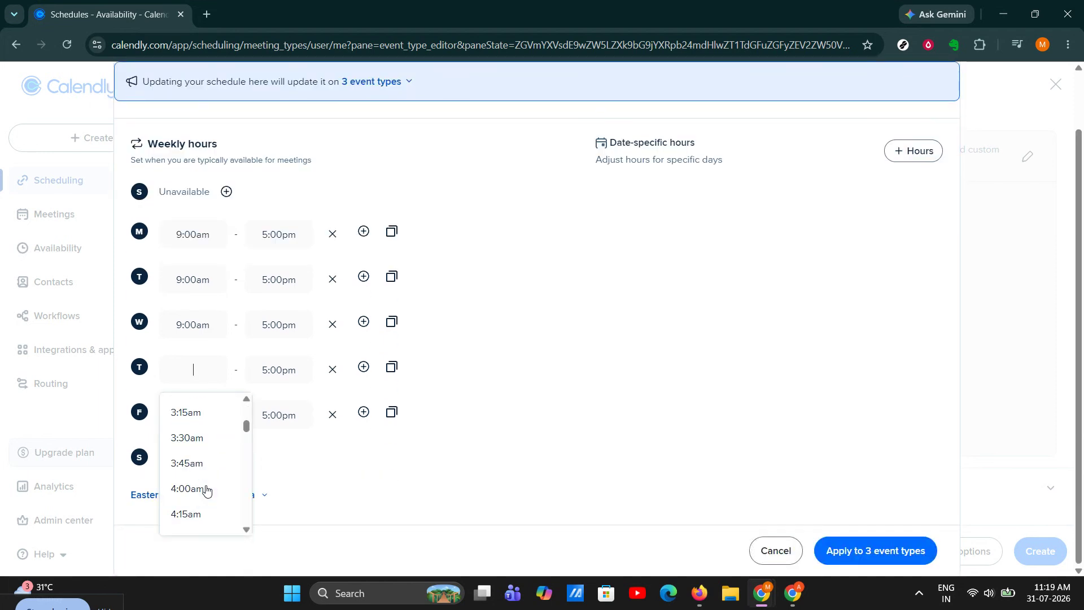
{"action": "scroll", "coordinate": [206, 489], "scroll_direction": "up", "scroll_amount": 7}
{"action": "left_click", "coordinate": [198, 415]}
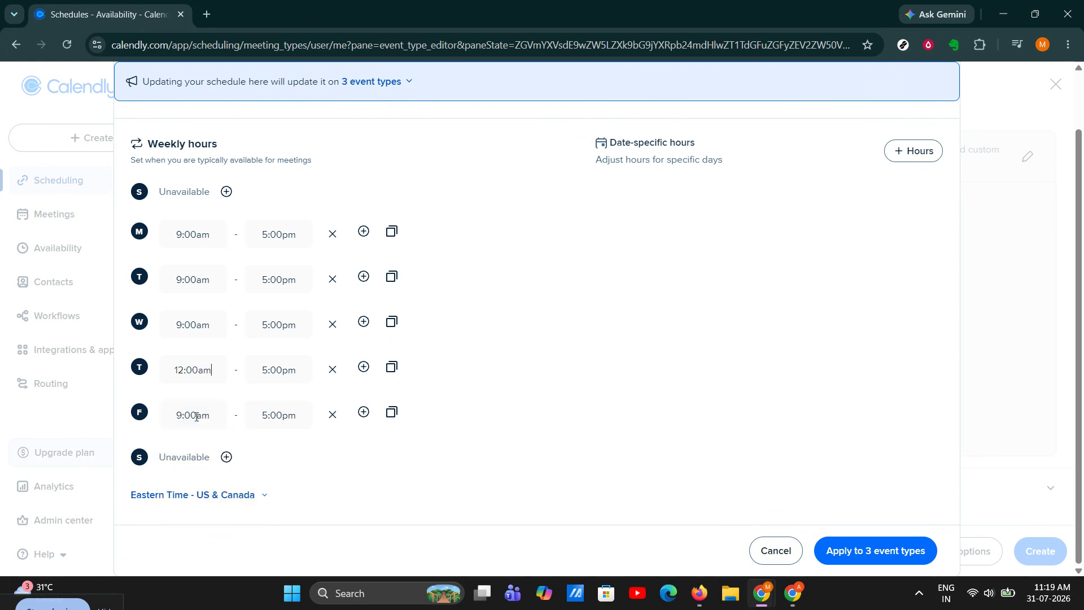
Step: Make Thursday unavailable in the weekly hours and apply the schedule to the 3 event types
{"action": "left_click", "coordinate": [332, 369]}
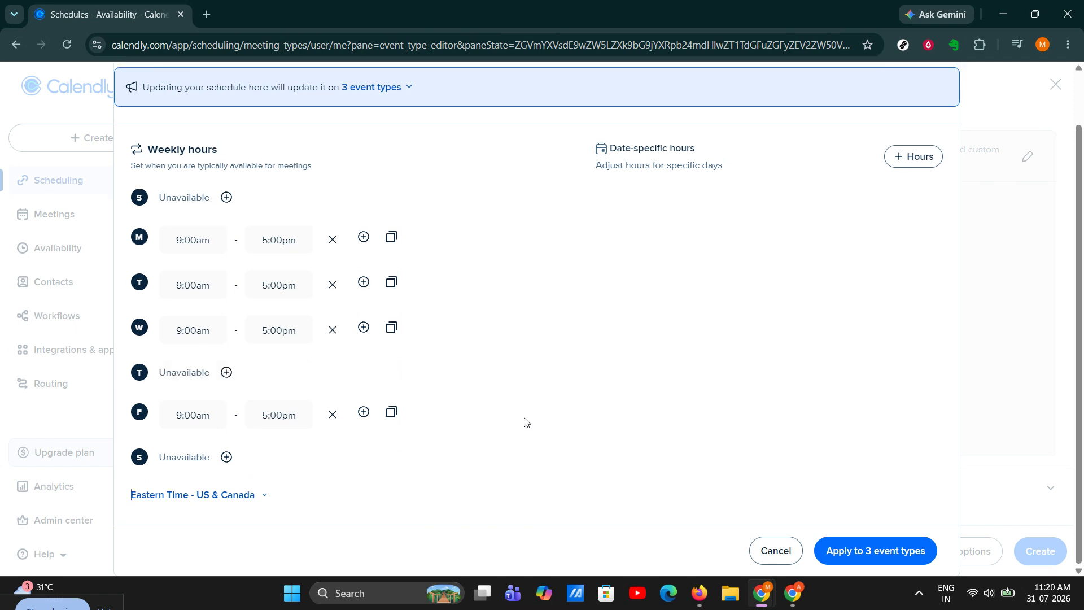
{"action": "left_click", "coordinate": [880, 561]}
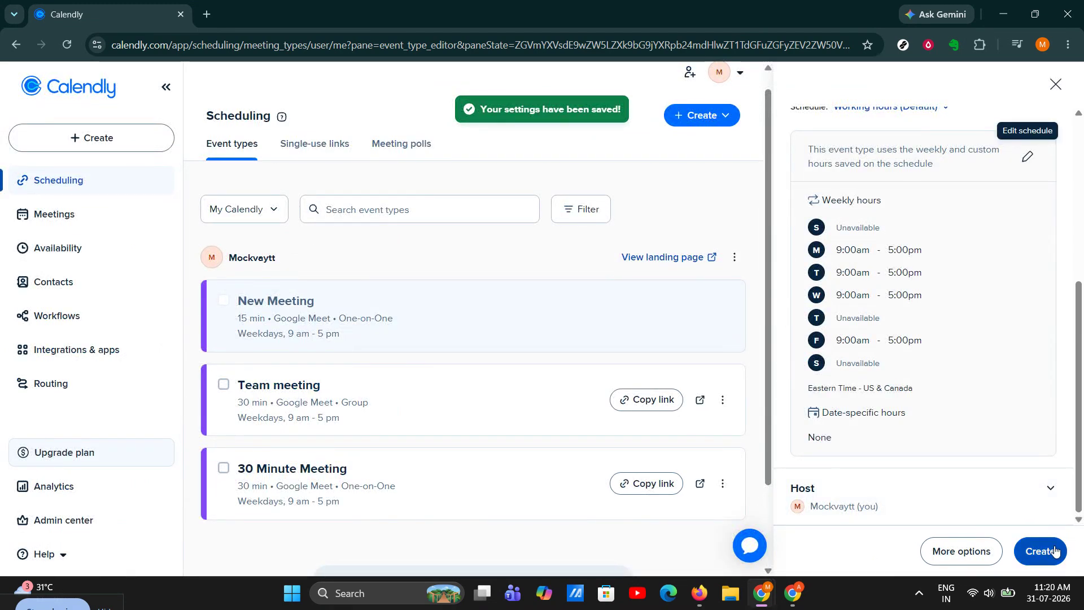
Step: Create the New Meeting event type and copy its booking link from the event types list
{"action": "left_click", "coordinate": [1042, 550]}
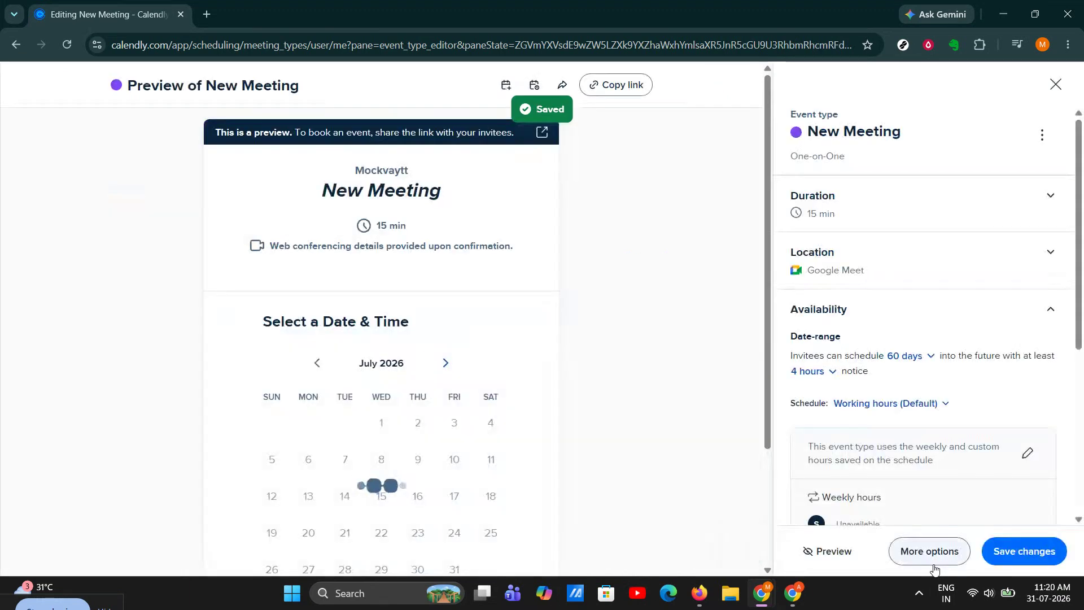
{"action": "left_click", "coordinate": [1055, 84]}
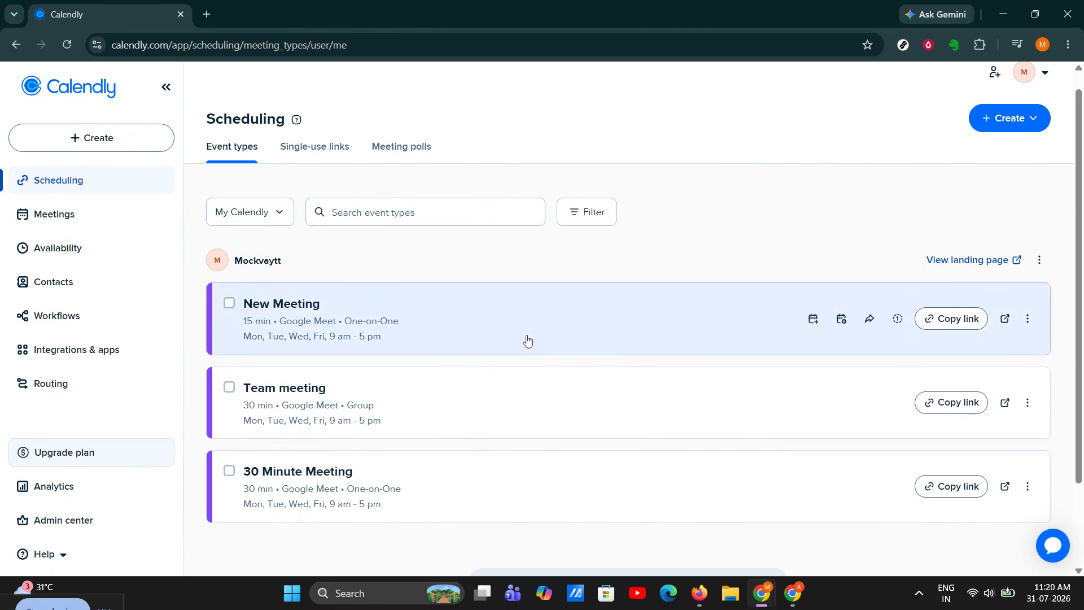
{"action": "left_click", "coordinate": [948, 324]}
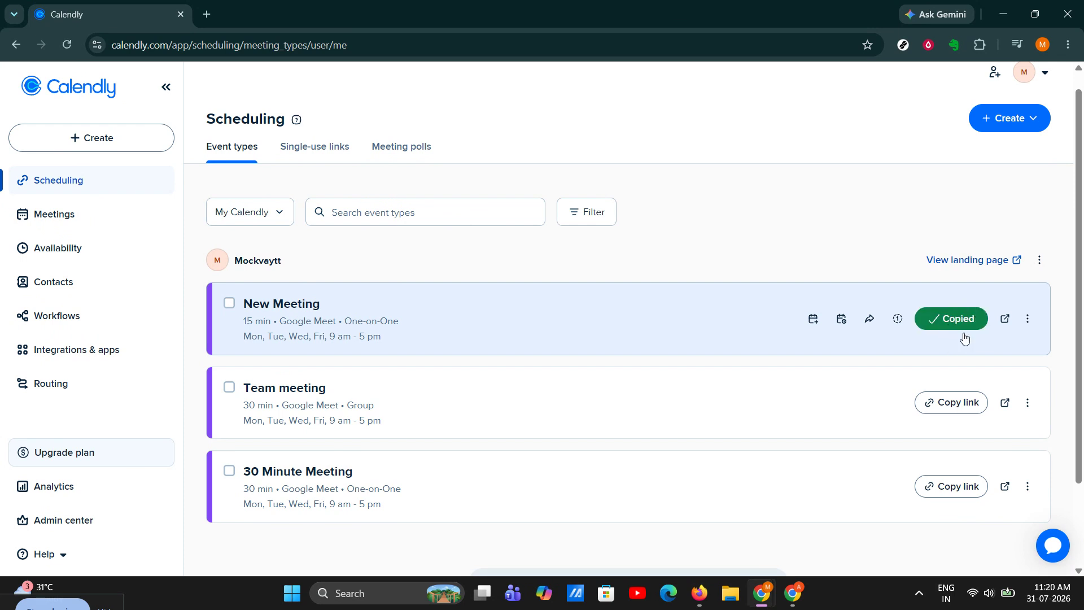